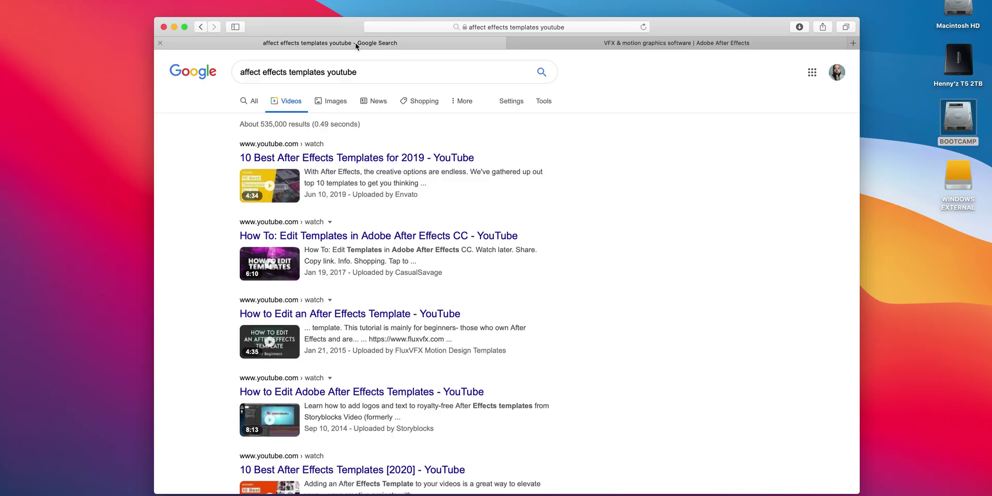
Reopen the Instagram template video from History, start the After Effects free trial, and import the photo
click(145, 0)
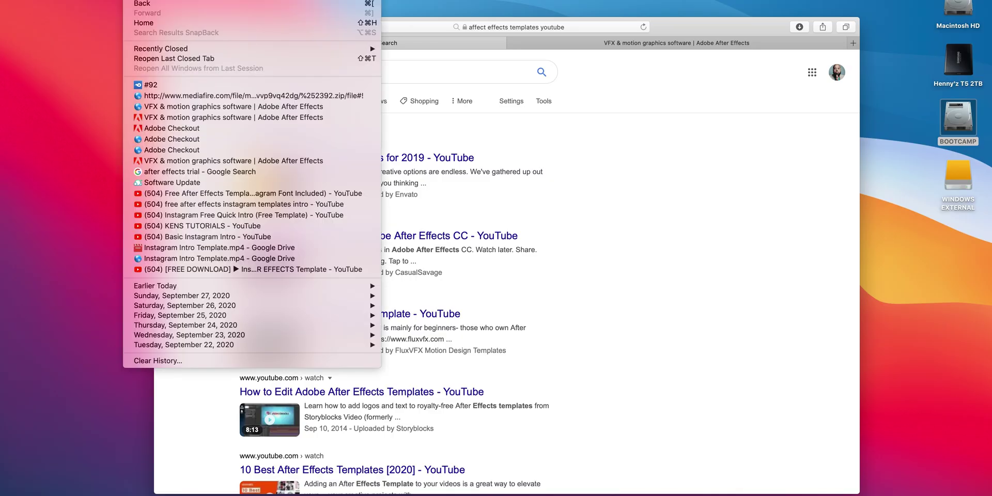
click(186, 193)
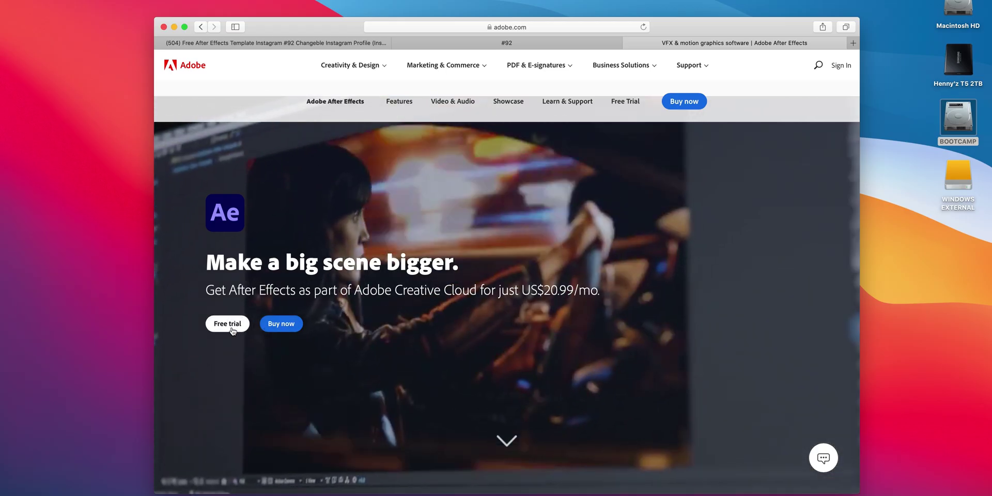
click(226, 324)
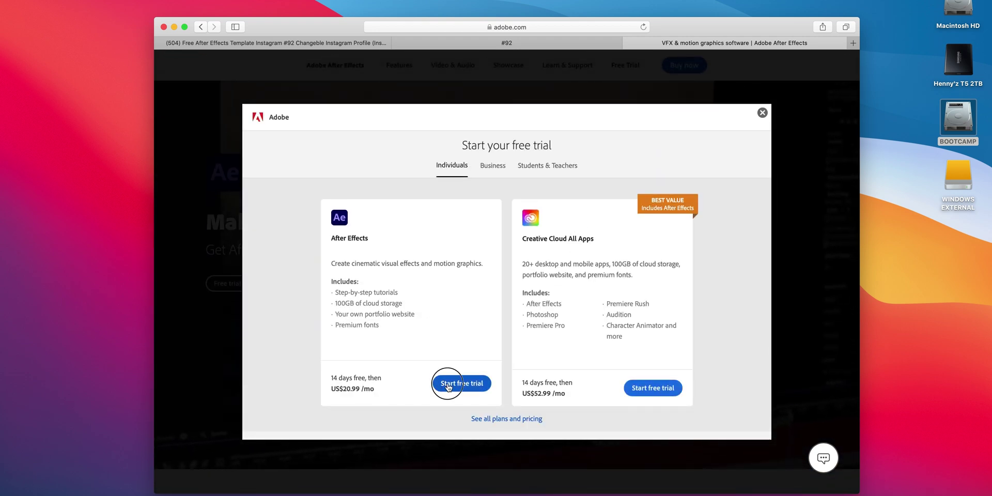
click(449, 387)
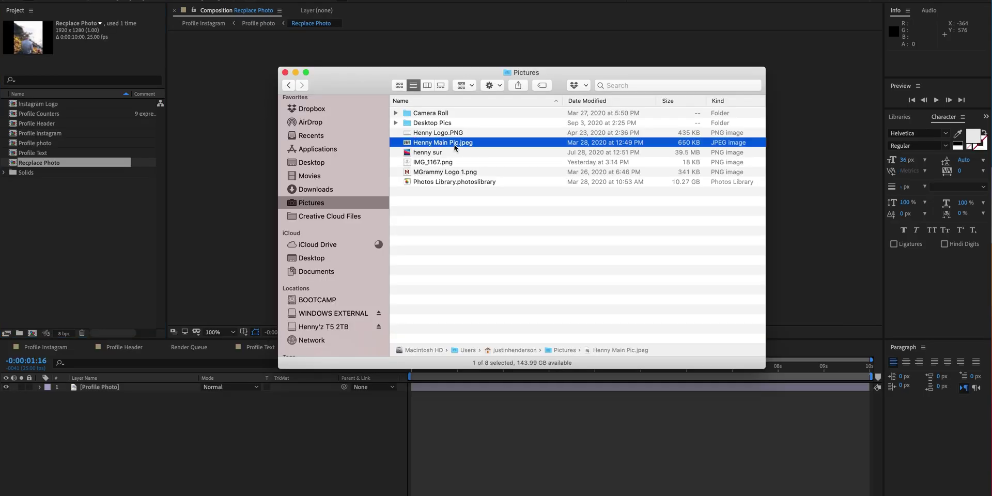
drag(443, 142, 51, 52)
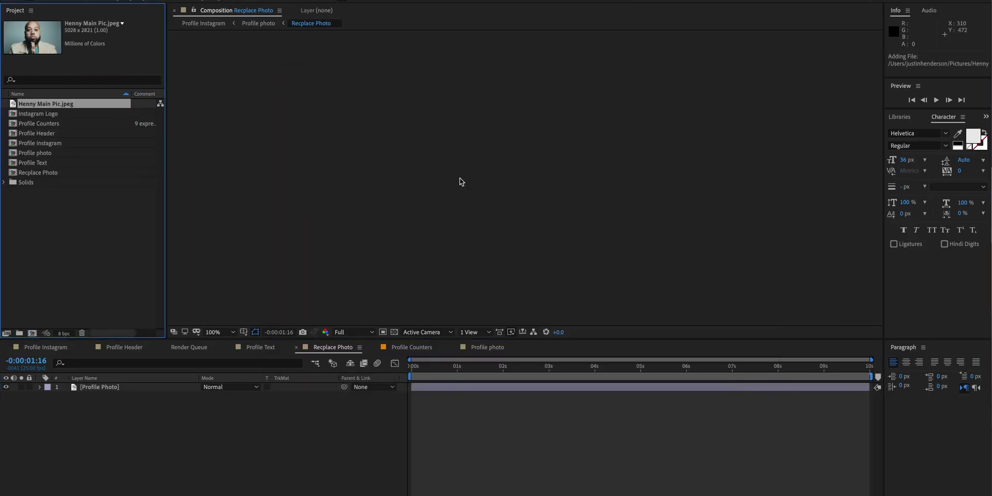
Scale the portrait photo down in Recplace Photo and queue Profile Instagram to Media Encoder
drag(572, 138, 635, 111)
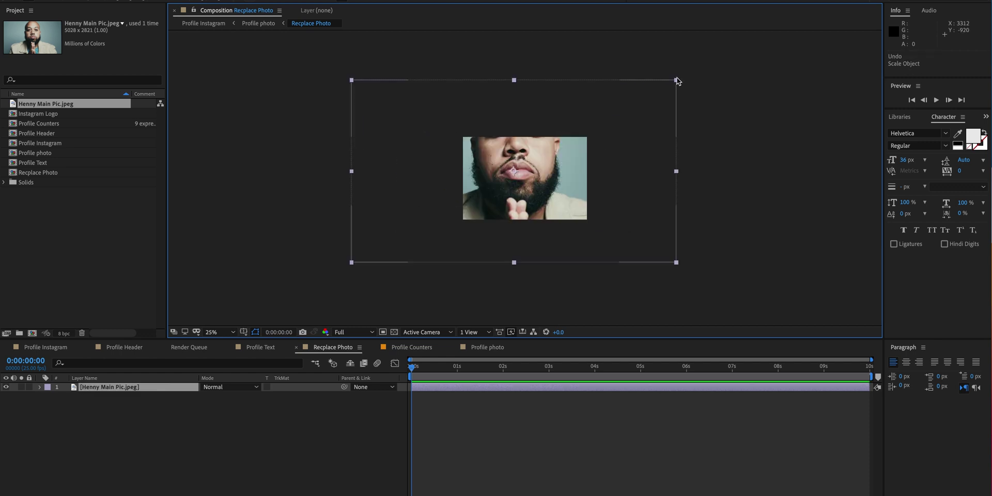
click(277, 349)
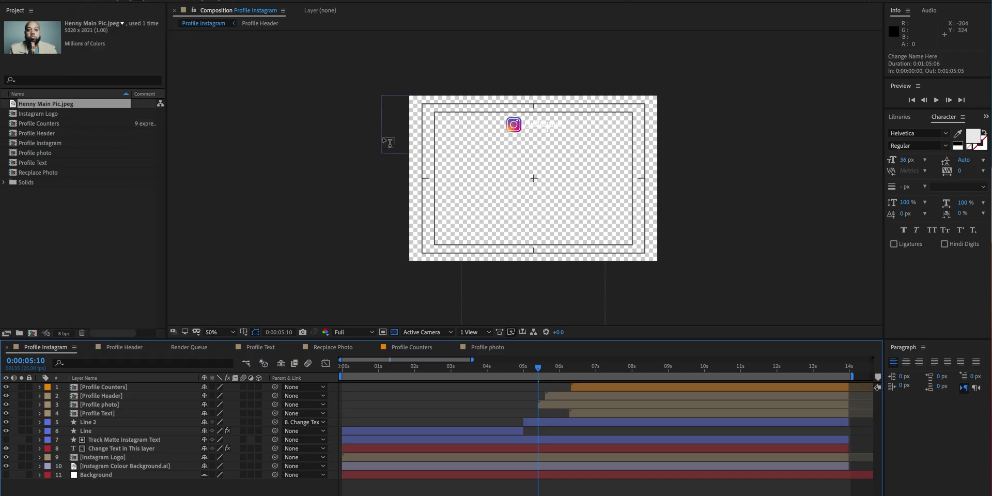
click(716, 491)
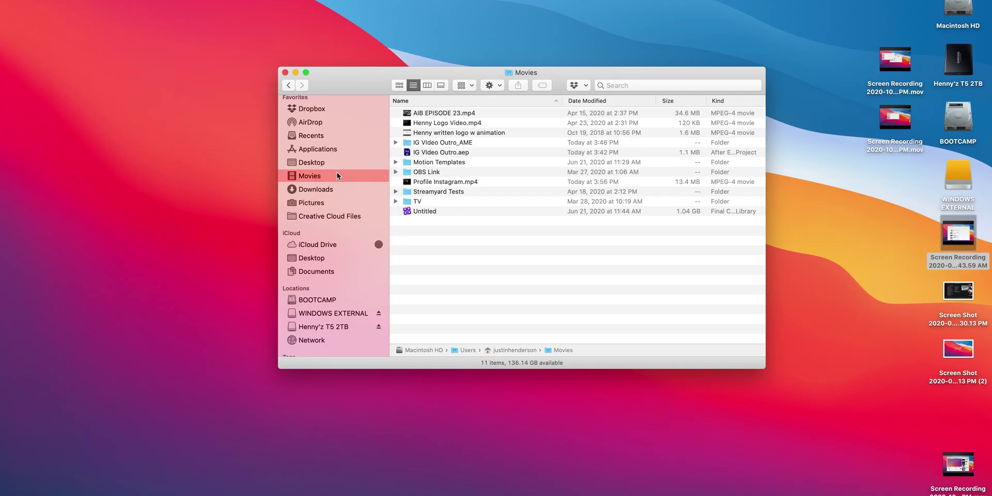
Select the exported Profile Instagram.mp4 in Movies and preview it with Quick Look
click(437, 152)
click(443, 181)
key(space)
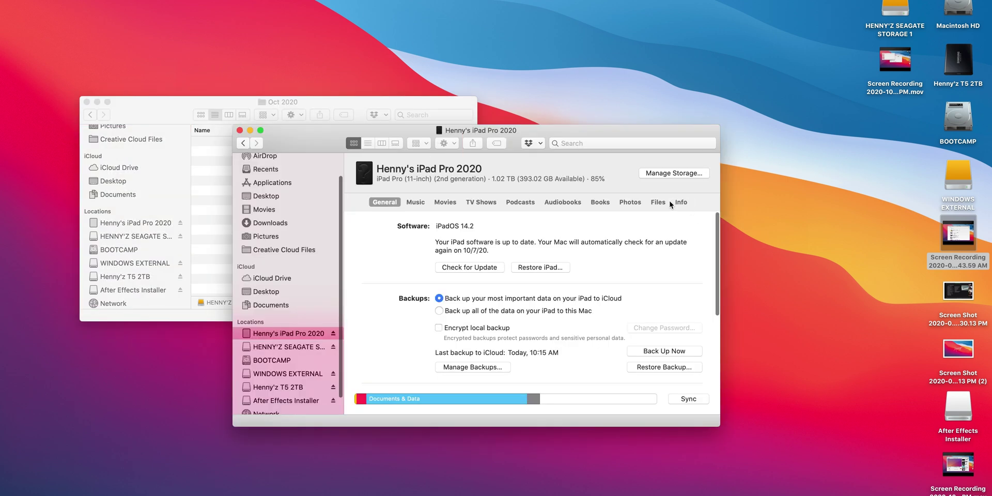
Show the iPad Pro 2020's Files list and scroll down to LumaFusion
click(659, 202)
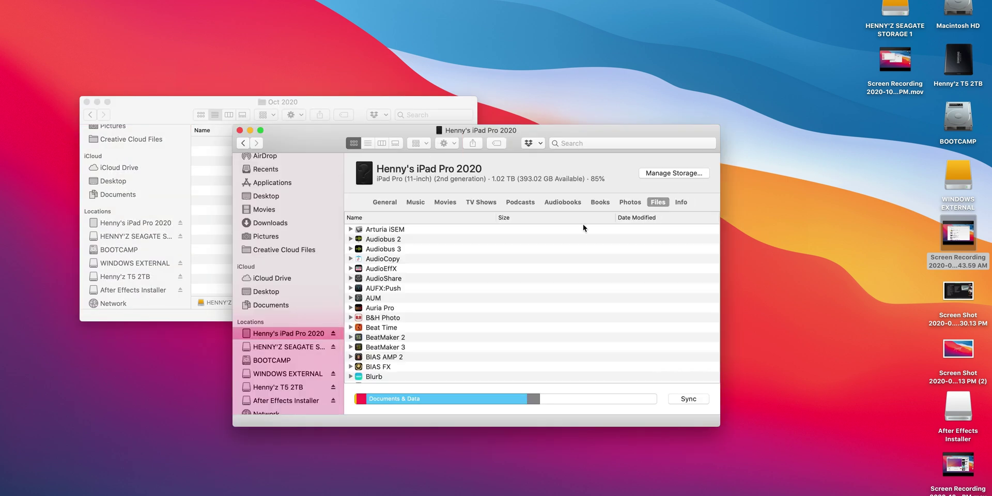
scroll(391, 284, down, 10)
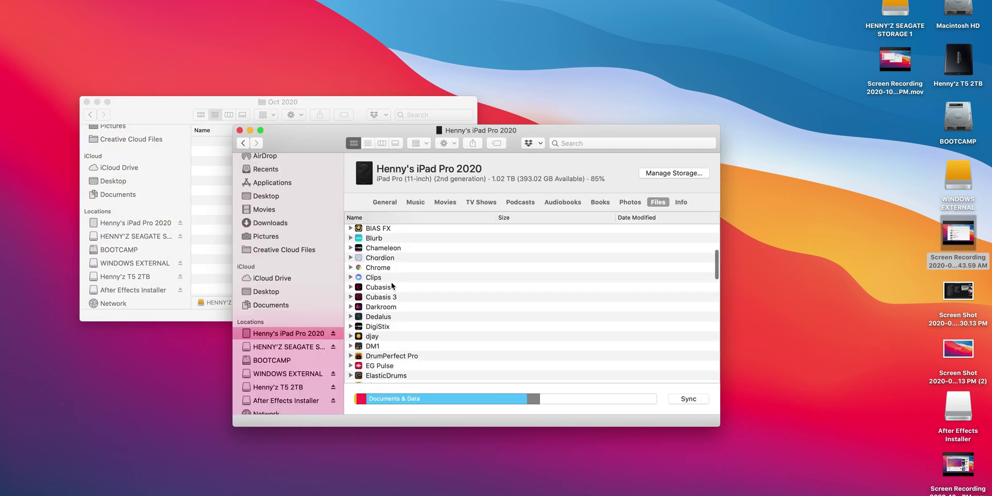
scroll(392, 284, down, 5)
scroll(378, 353, down, 1)
scroll(383, 372, down, 5)
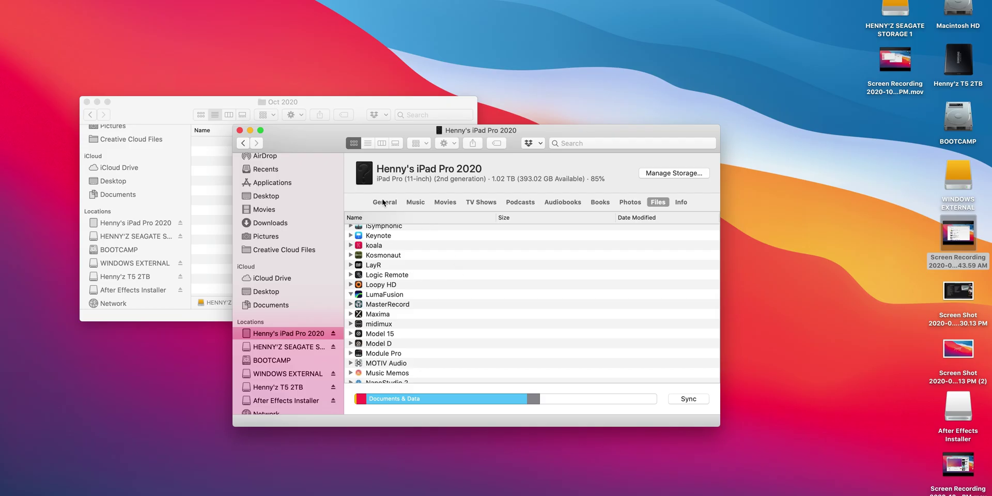
Select LumaFusion's DemoData through UserTitles folders and drag them into the Oct 2020 window
drag(317, 135, 420, 134)
scroll(509, 266, down, 5)
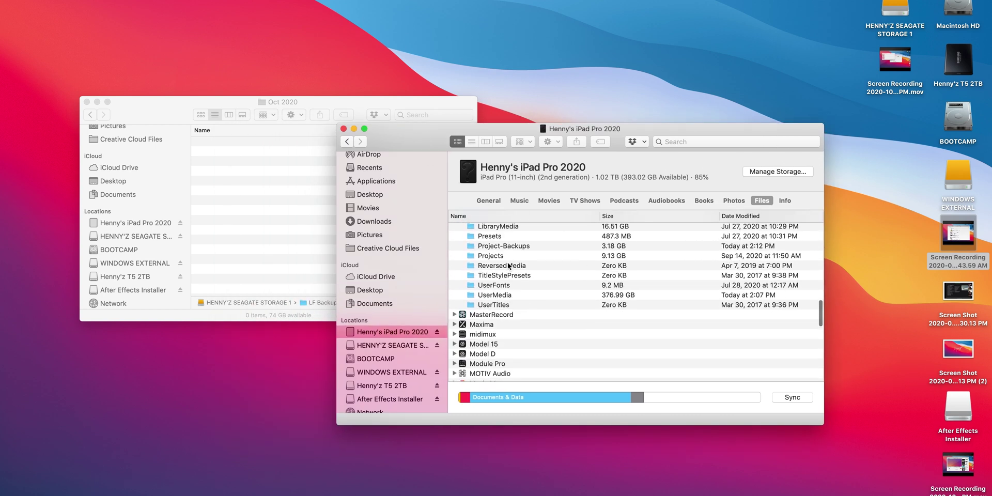
scroll(509, 266, up, 4)
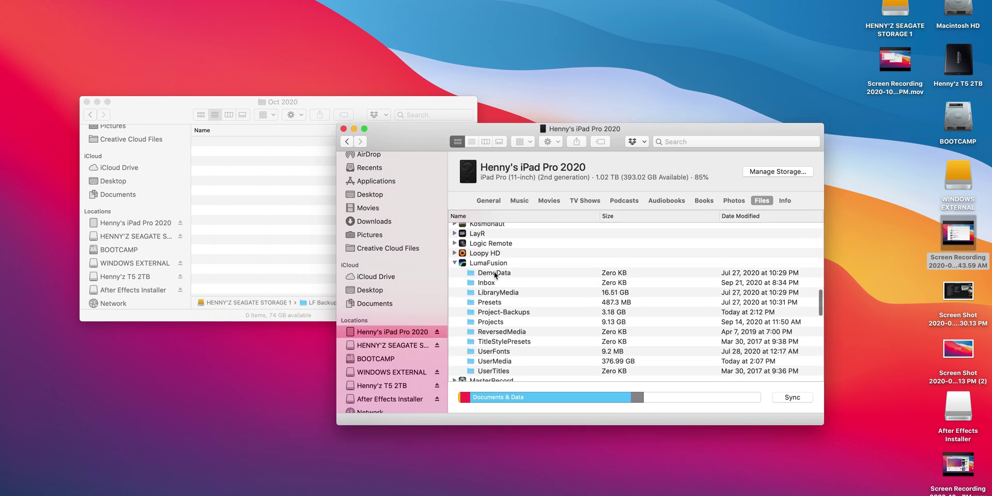
click(495, 274)
scroll(495, 356, down, 2)
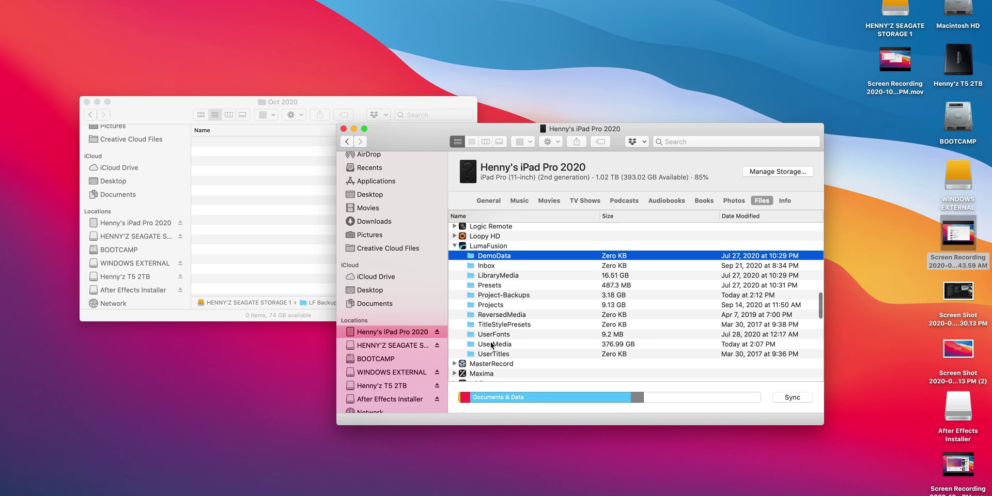
shift+click(487, 356)
drag(494, 258, 283, 219)
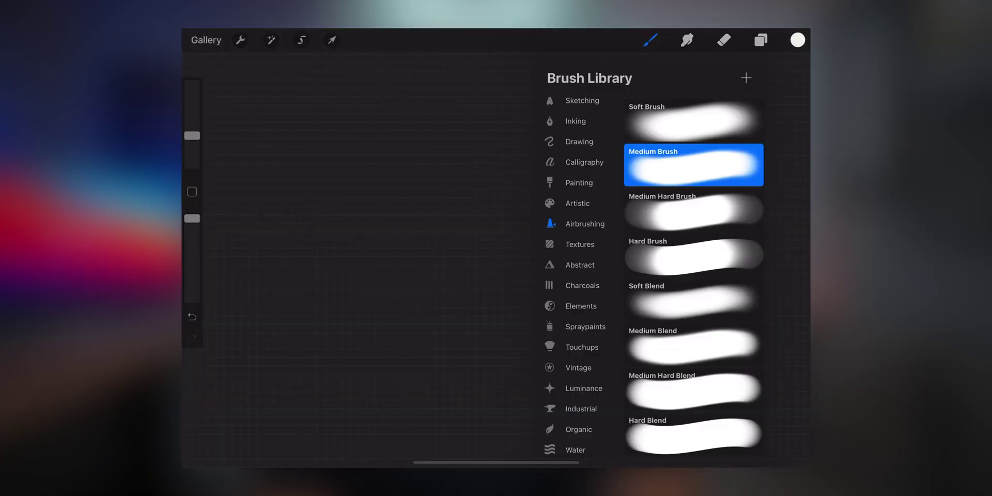
Choose a pencil-style brush from Procreate's Drawing brush set
click(579, 141)
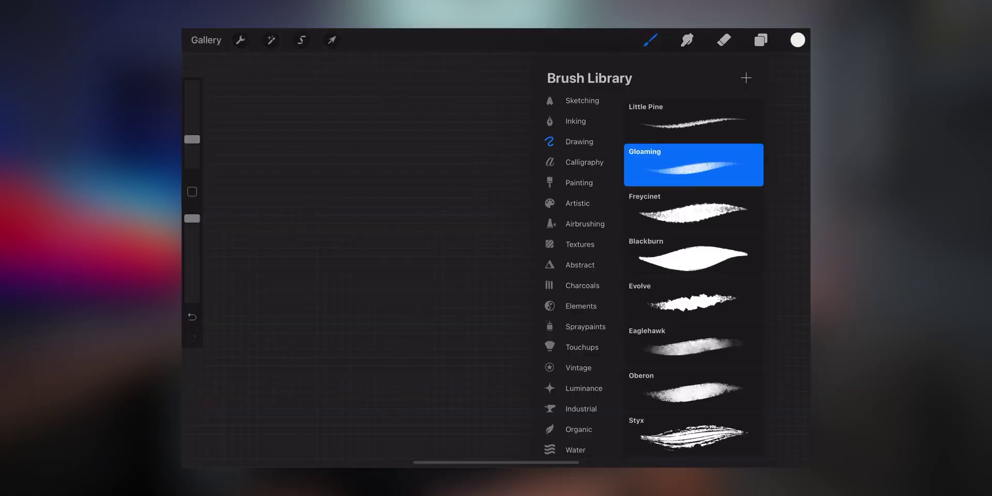
click(692, 121)
click(243, 133)
Hand-letter 'iOS Tips & Tricks For Video!' across the canvas in white
drag(244, 161, 252, 222)
drag(284, 109, 282, 111)
drag(349, 101, 356, 183)
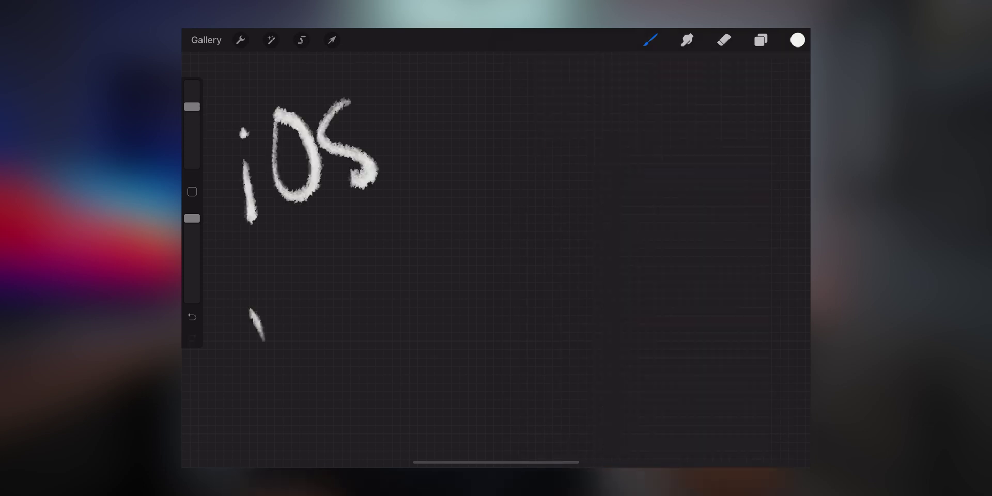
drag(225, 326, 269, 286)
drag(256, 305, 265, 373)
drag(291, 318, 297, 357)
click(280, 294)
drag(305, 362, 323, 374)
drag(353, 272, 364, 310)
drag(608, 155, 610, 199)
drag(641, 122, 654, 184)
drag(434, 403, 429, 442)
drag(465, 361, 533, 382)
drag(566, 328, 625, 325)
Trace blue, red, yellow and green strokes over the lettering
drag(702, 263, 729, 305)
drag(744, 253, 780, 304)
drag(791, 191, 796, 241)
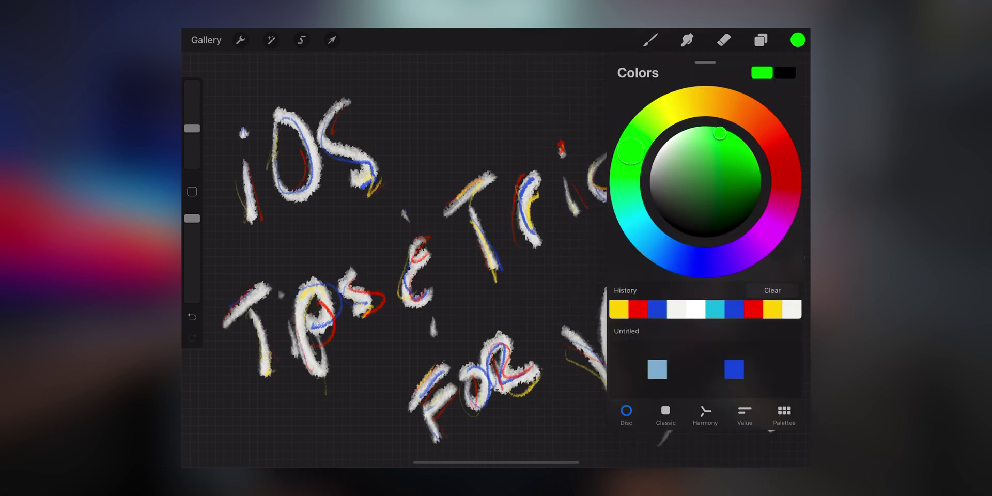
click(650, 40)
drag(282, 139, 290, 207)
drag(305, 289, 311, 377)
drag(602, 160, 615, 199)
drag(641, 122, 667, 160)
drag(695, 129, 710, 168)
drag(465, 382, 532, 385)
drag(617, 321, 620, 362)
drag(714, 380, 759, 413)
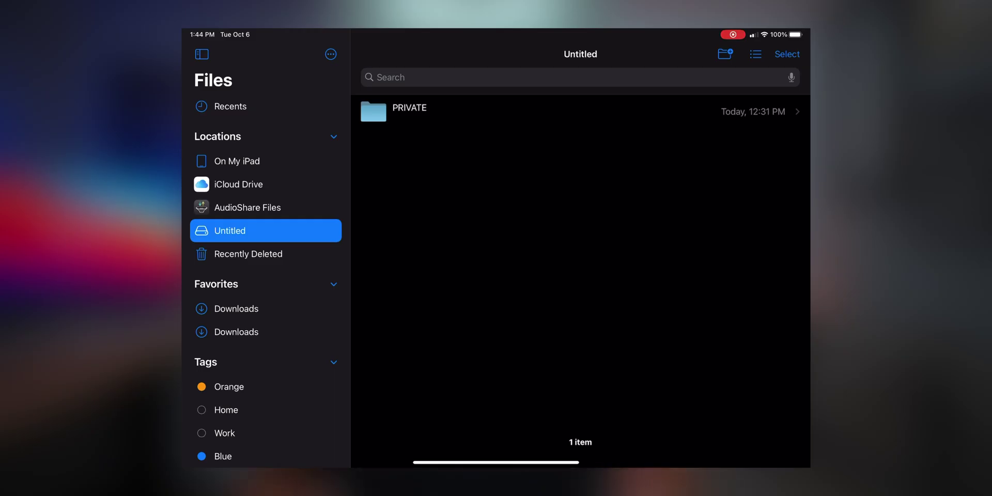
Open the PRIVATE folder on the Untitled drive
click(374, 111)
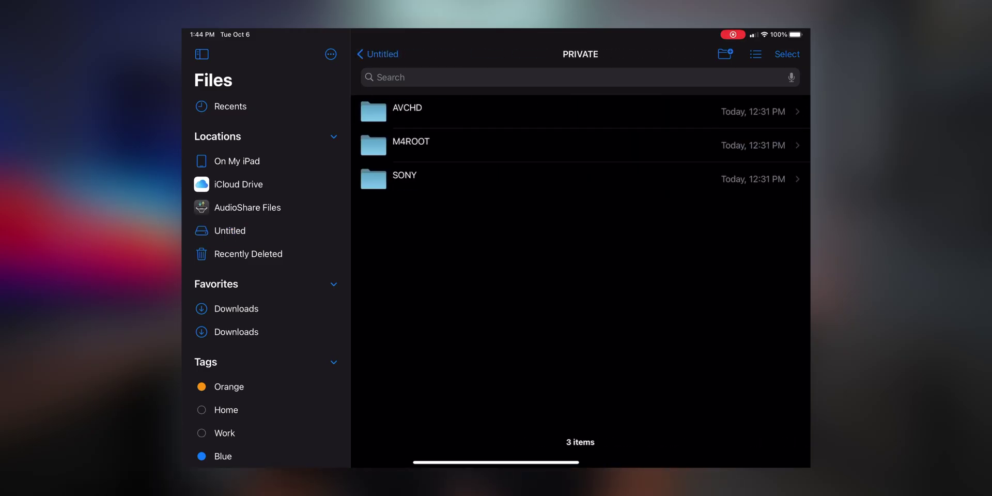
Select clip C0004 in M4ROOT > CLIP and bring up the move/copy sheet
click(411, 145)
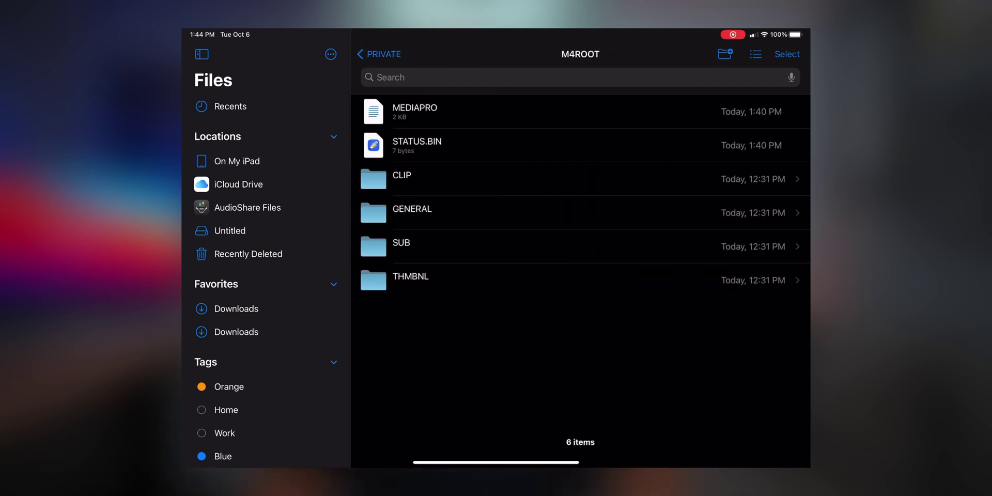
click(402, 179)
click(787, 54)
click(373, 111)
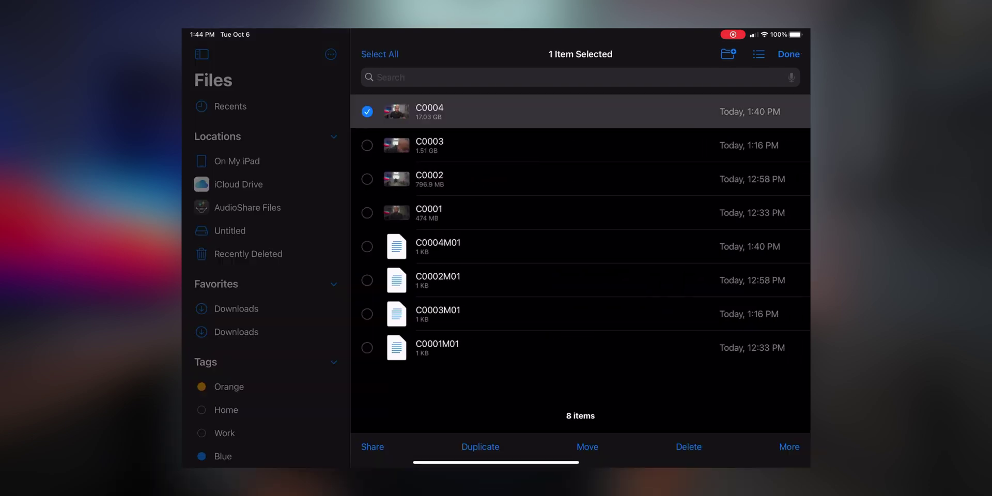
click(589, 445)
Copy C0004 into a new '5 Video Editing Tips and Tricks 2020' folder in LumaFusion's UserMedia
click(394, 268)
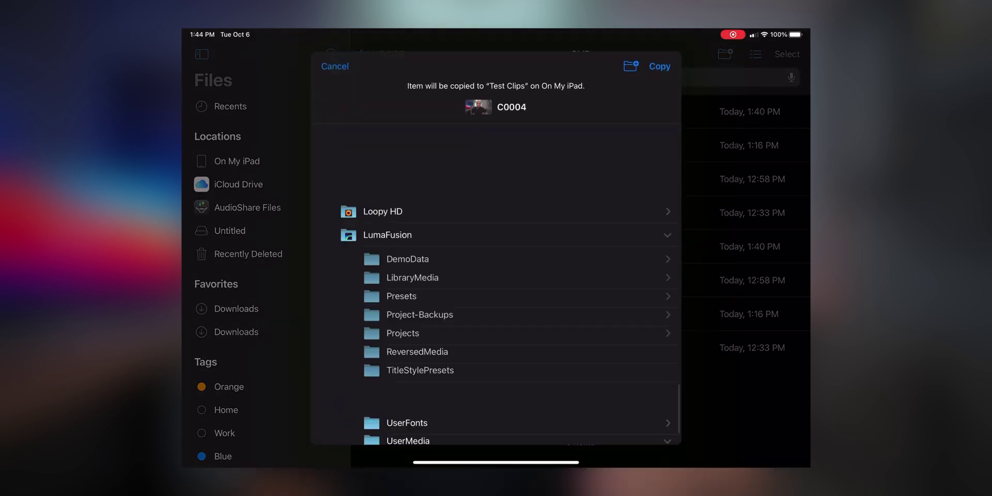
scroll(496, 284, up, 10)
scroll(496, 284, up, 3)
click(408, 211)
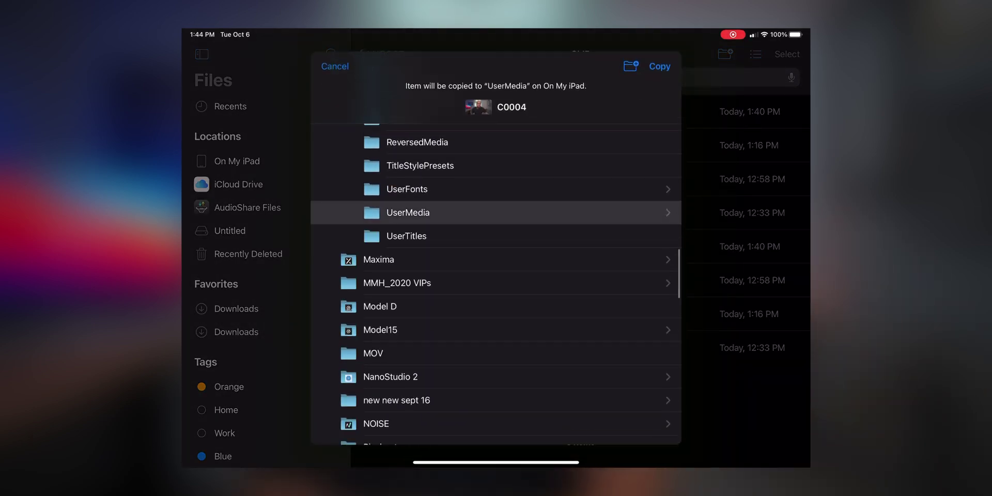
click(631, 65)
text(5 Video Editing Tips and Tricks 2020)
key(Return)
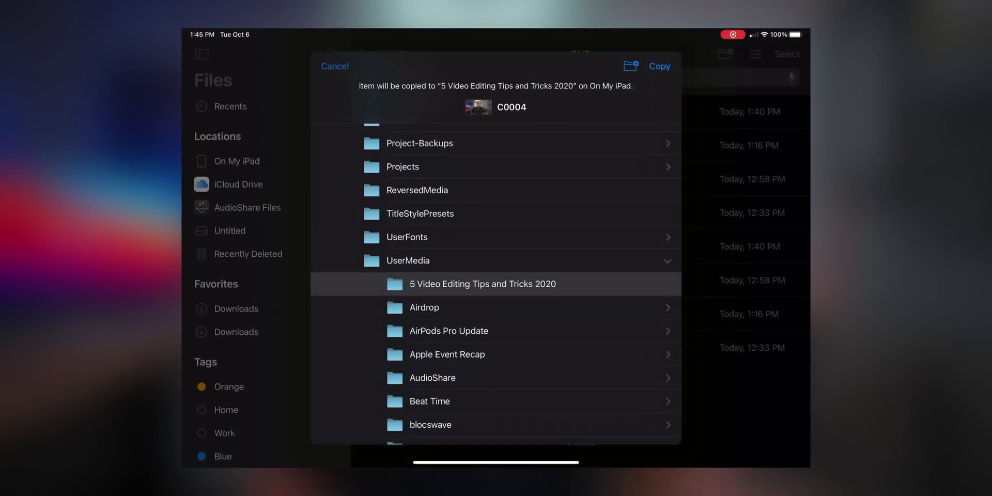
key(Return)
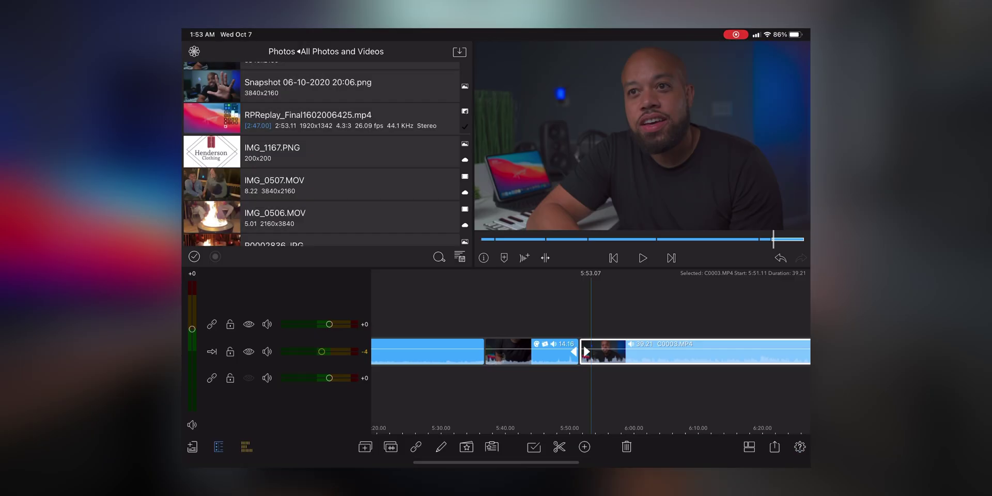
Apply the Hennyz Faded Grain LUT to clip C0003 with reduced blend
drag(693, 389, 609, 399)
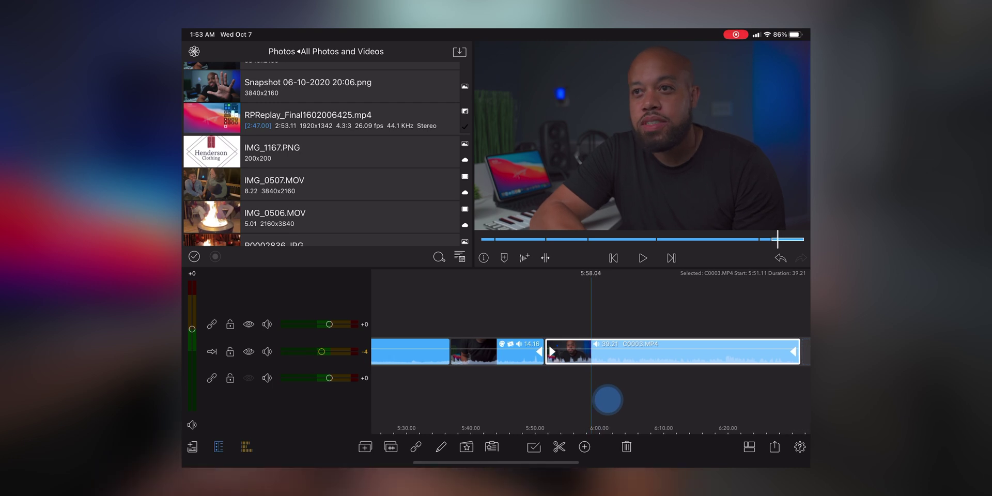
double_click(609, 393)
scroll(721, 137, down, 5)
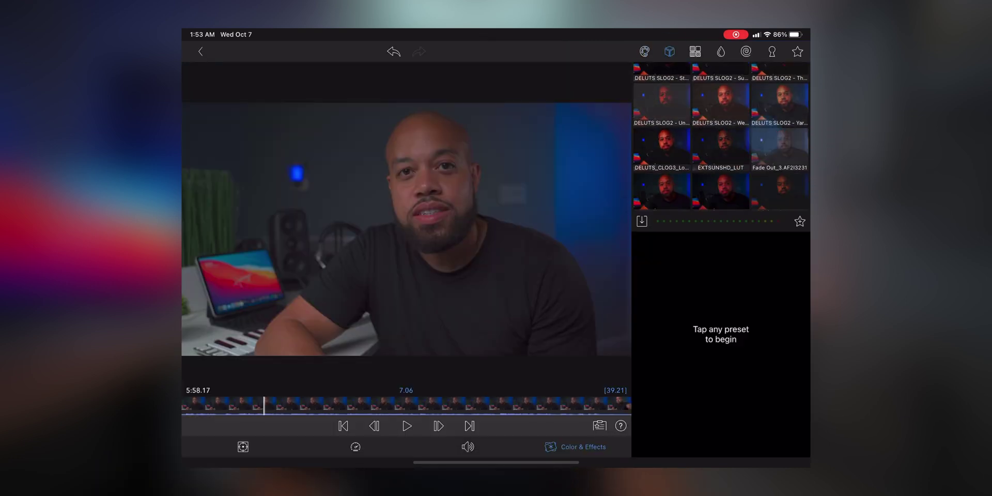
click(721, 86)
drag(661, 326, 750, 327)
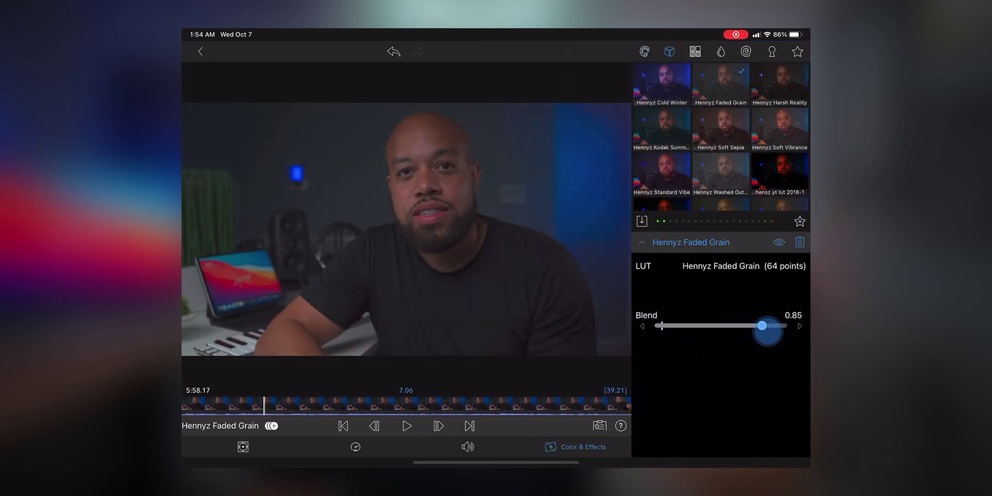
Adjust the clip's levels, RGB and contrast to 1.10 on a colour layer
click(644, 51)
drag(728, 288, 719, 288)
scroll(721, 362, down, 1)
drag(686, 324, 691, 324)
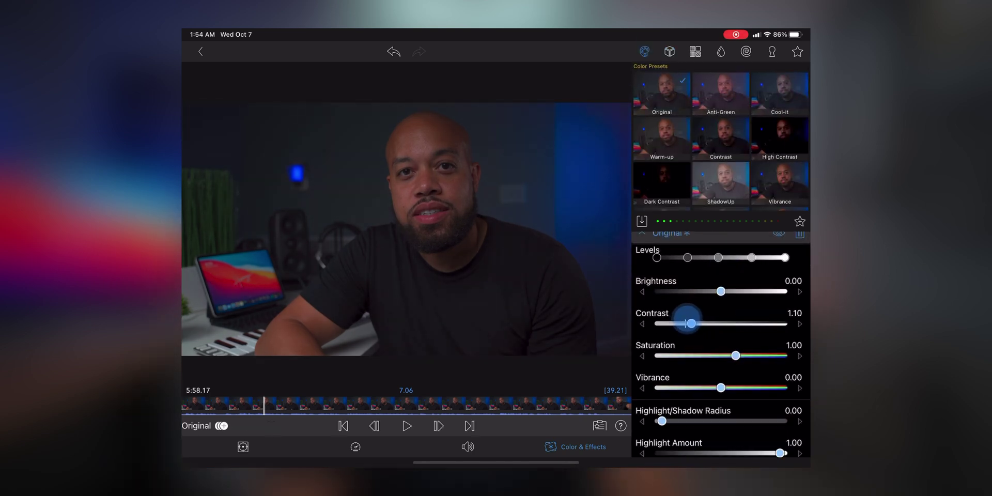
scroll(721, 336, down, 3)
mouse_move(721, 394)
mouse_down()
mouse_move(709, 394)
mouse_move(727, 376)
mouse_move(720, 388)
mouse_up()
scroll(721, 336, down, 2)
scroll(721, 336, down, 1)
scroll(720, 375, up, 5)
drag(687, 289, 686, 288)
click(641, 264)
Add the Vignette 3 effect to C0003 at lowered intensity
click(695, 51)
scroll(721, 155, down, 3)
click(779, 150)
drag(780, 317, 722, 318)
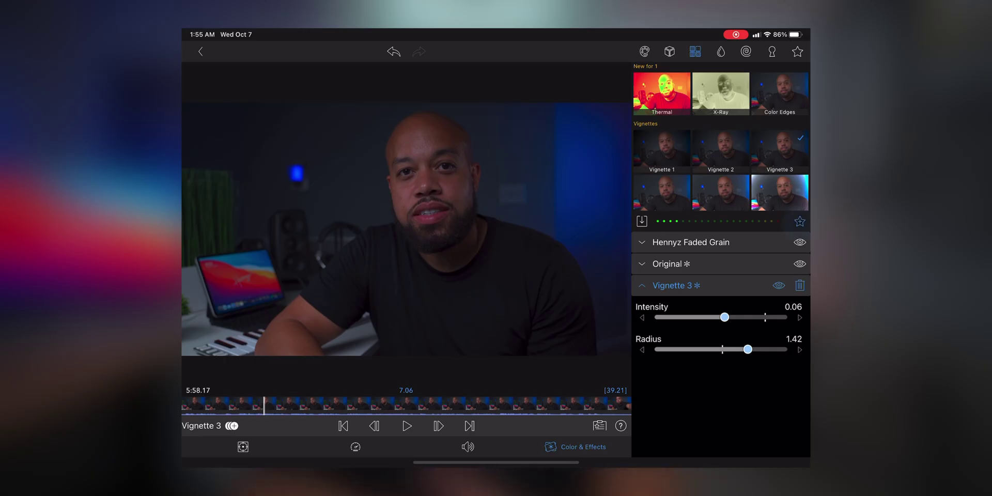
Open Save Effect Preset for the clip's colour and vignette layer stack
click(800, 221)
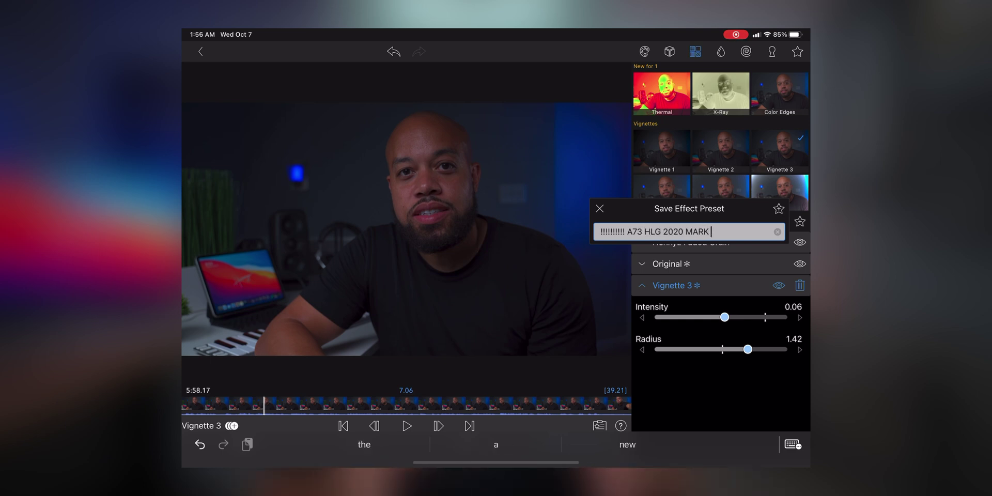
Save the LUT, colour and vignette layers as the preset 'A73 HLG 2020 MARK'
key(Return)
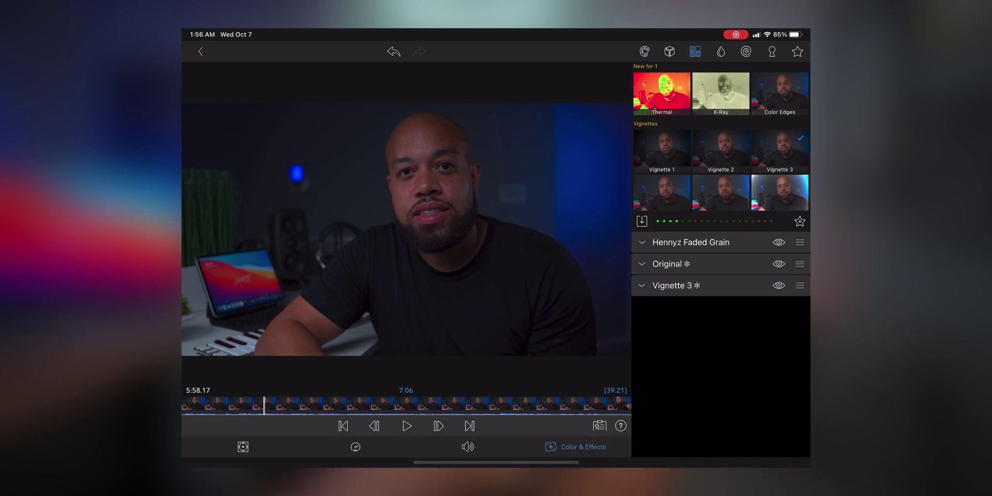